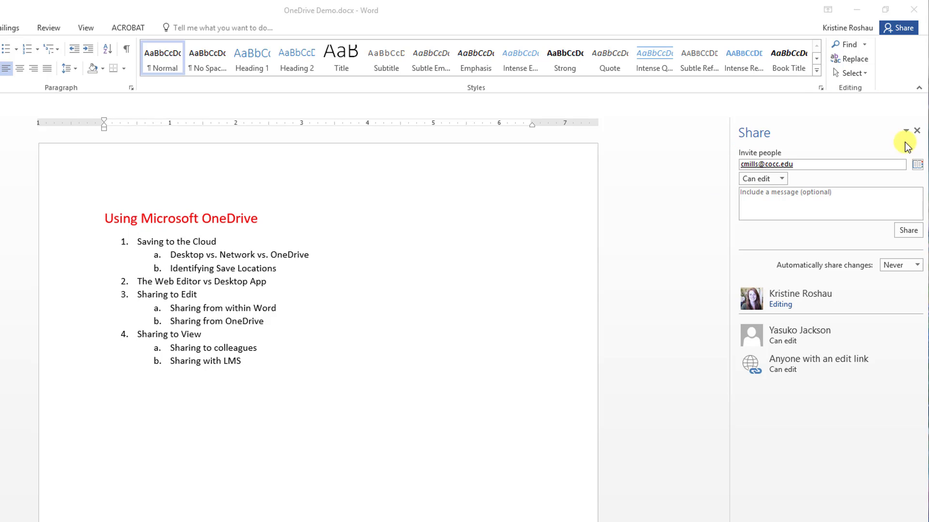
Reopen the document's sharing options and view the address book for inviting people without changing the recipient
{"action": "left_click", "coordinate": [917, 130]}
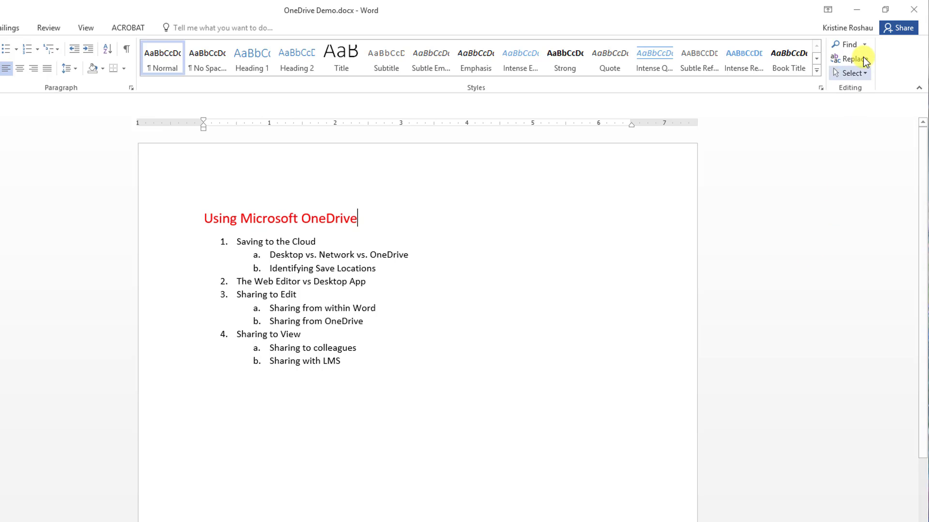
{"action": "left_click", "coordinate": [905, 29]}
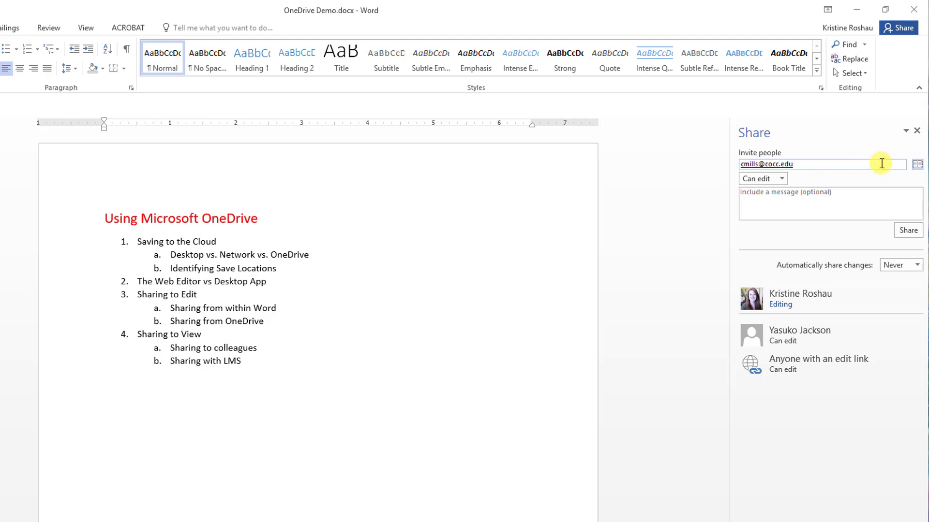
{"action": "left_click", "coordinate": [917, 165]}
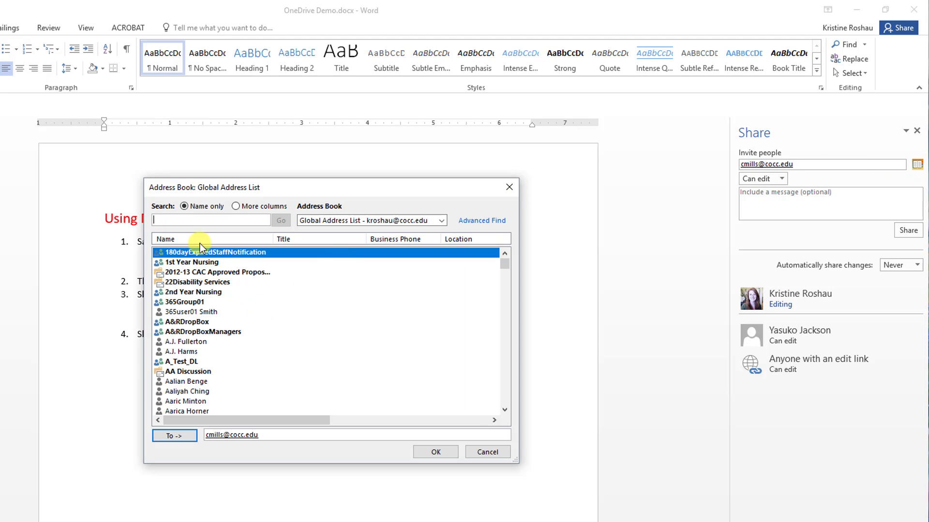
{"action": "left_click", "coordinate": [486, 453]}
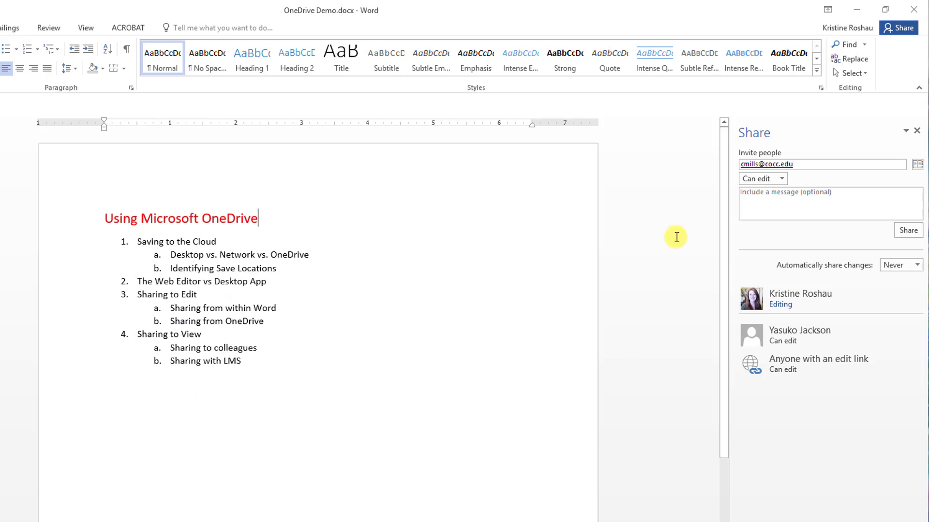
Share the document with the entered recipient as "Can view", including the message "(please ignore - testing)"
{"action": "left_click", "coordinate": [784, 179]}
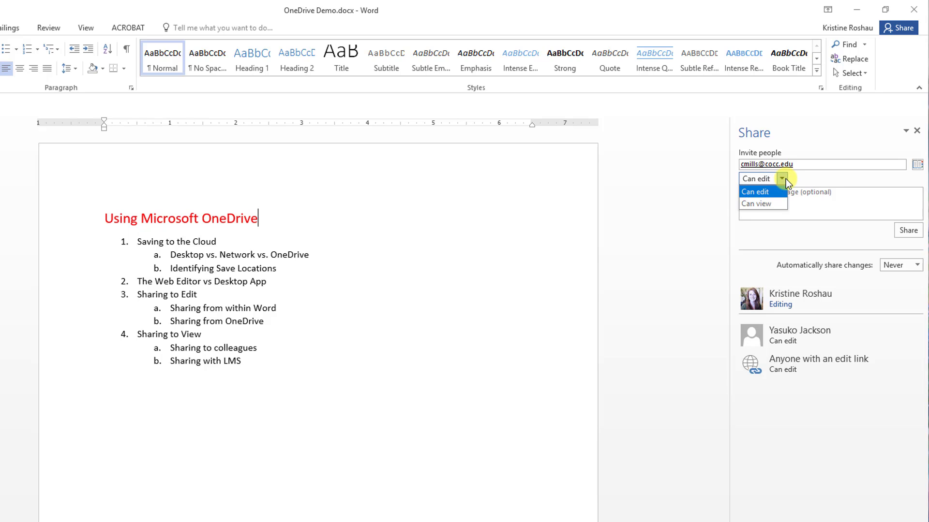
{"action": "left_click", "coordinate": [779, 203]}
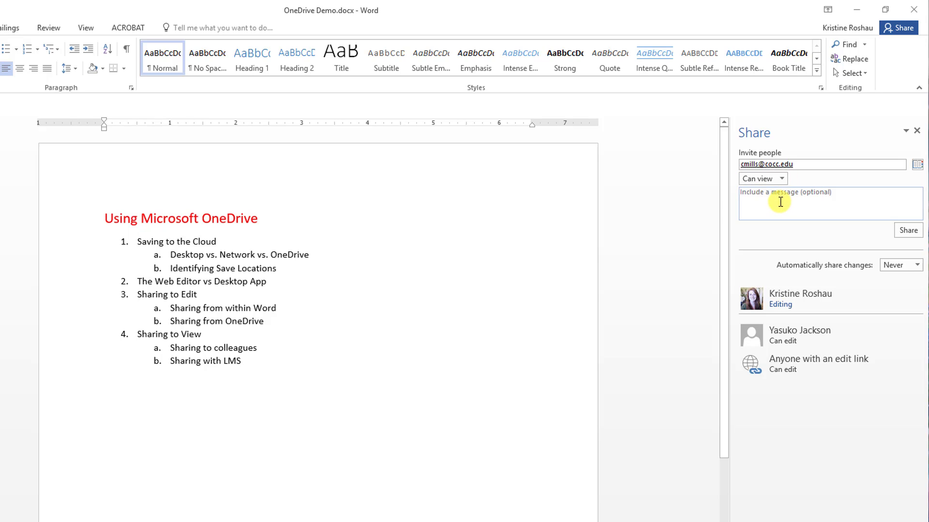
{"action": "left_click", "coordinate": [763, 210]}
{"action": "type", "text": "(plea"}
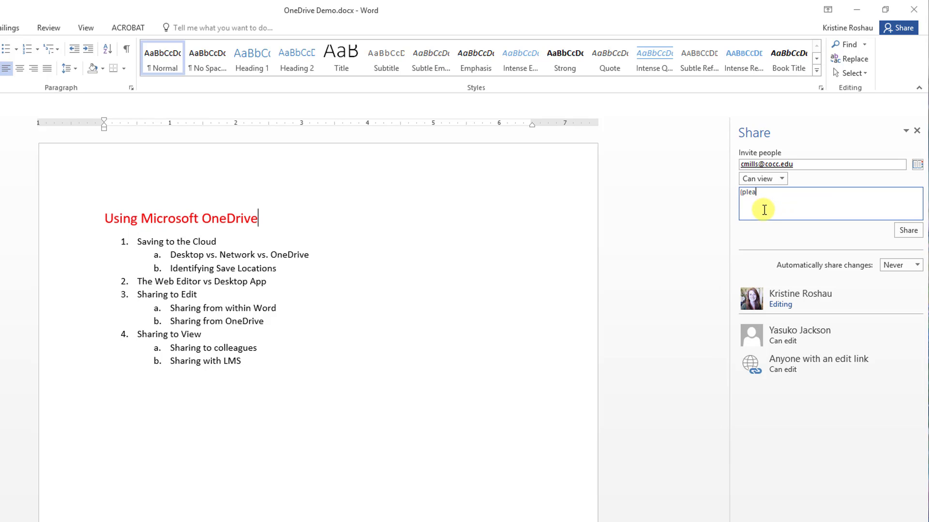
{"action": "type", "text": "se ignore - testing)"}
{"action": "left_click", "coordinate": [913, 235]}
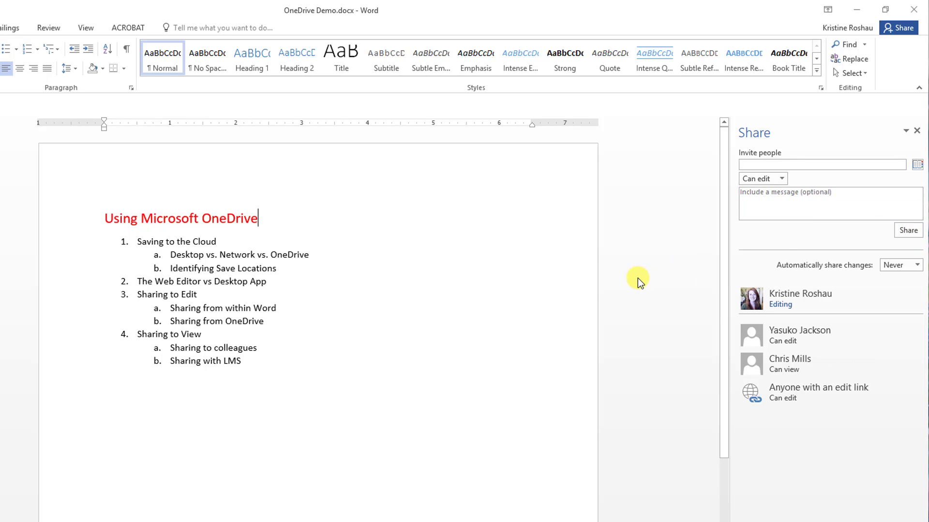
Change the permission of the invited colleague who can edit to "Can view"
{"action": "mouse_move", "coordinate": [837, 361]}
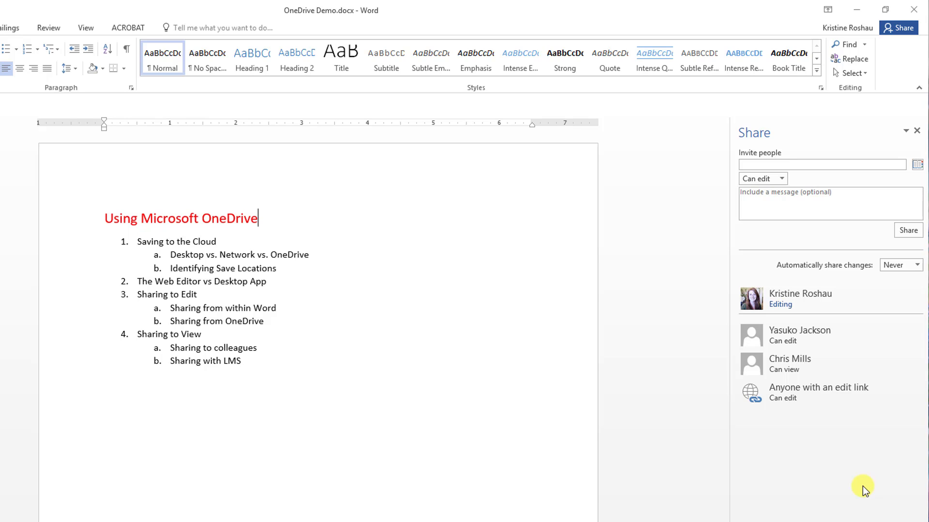
{"action": "left_click", "coordinate": [783, 375]}
{"action": "mouse_move", "coordinate": [814, 338]}
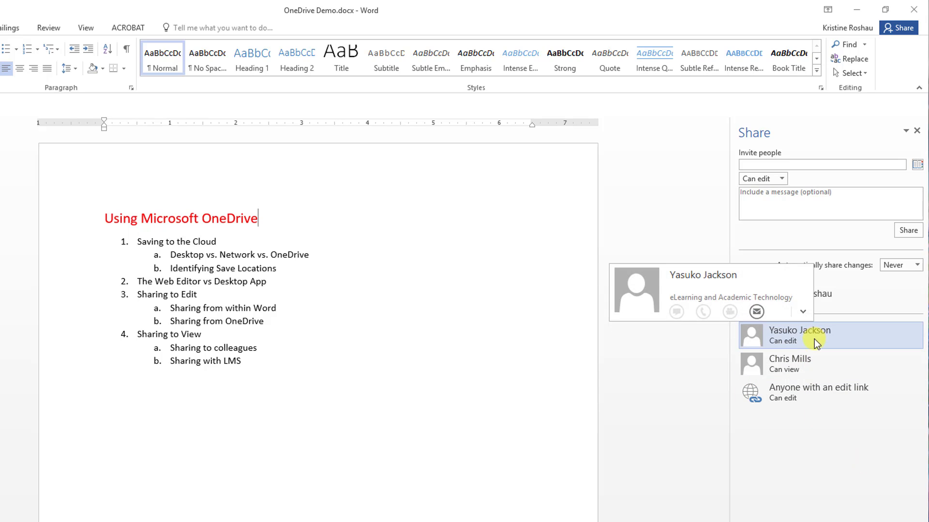
{"action": "right_click", "coordinate": [858, 333]}
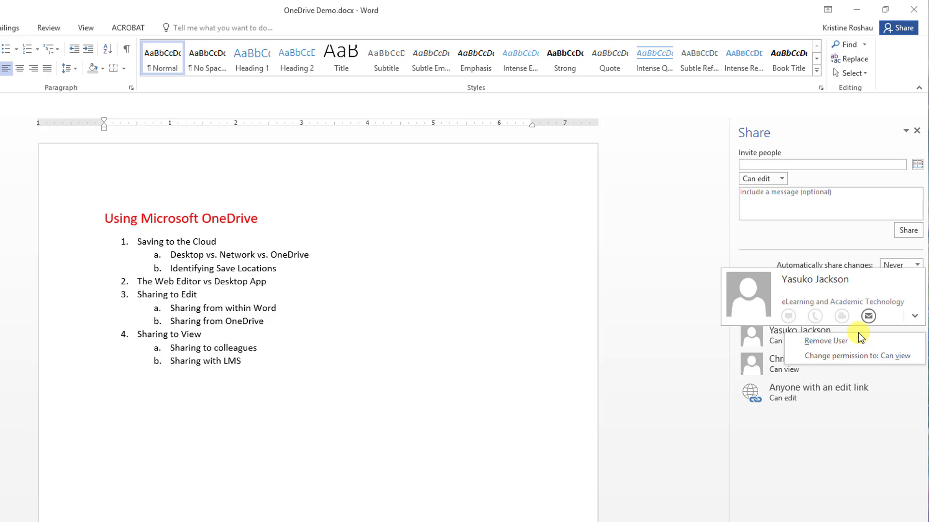
{"action": "left_click", "coordinate": [858, 356]}
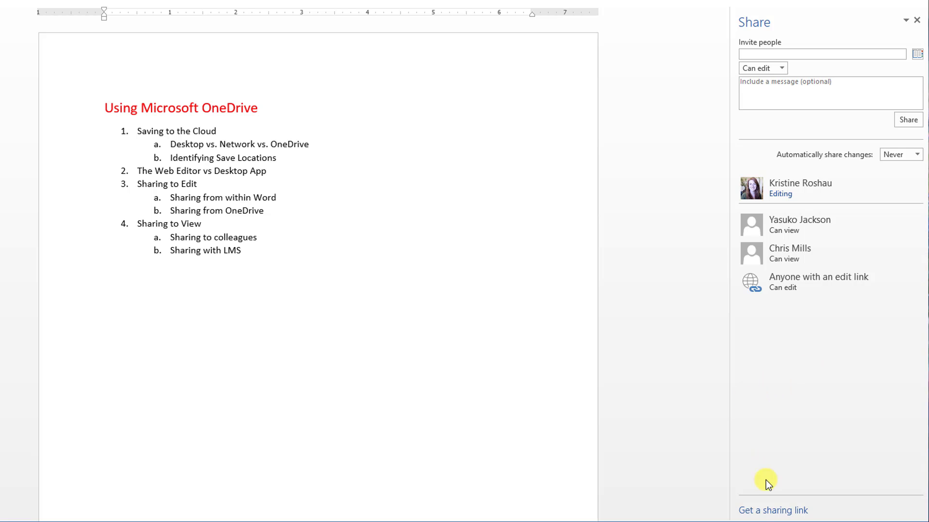
Create a view-only sharing link, copy it and paste it as a hyperlink below the outline
{"action": "left_click", "coordinate": [753, 513]}
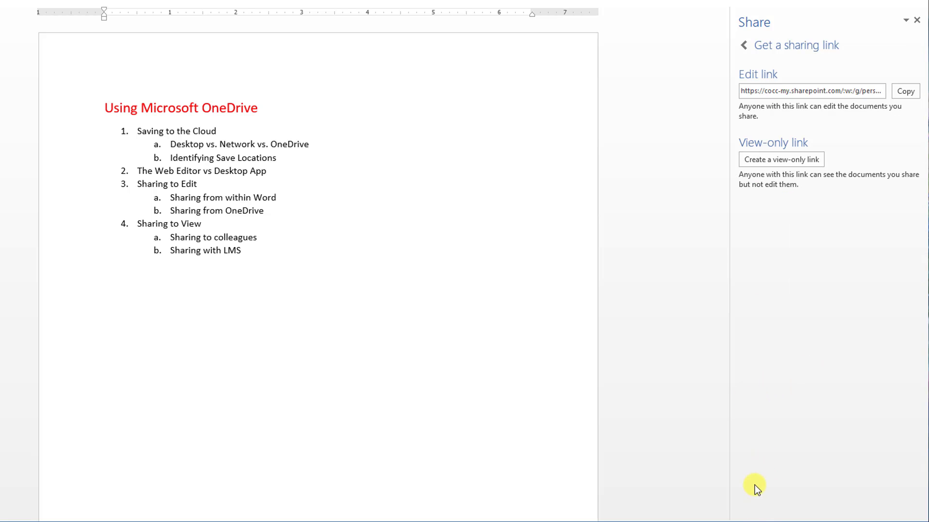
{"action": "left_click", "coordinate": [777, 162]}
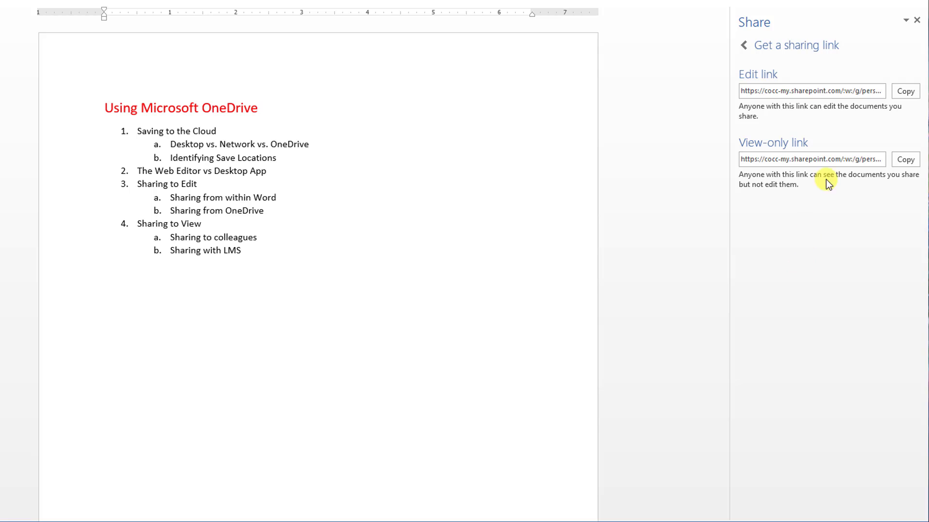
{"action": "left_click", "coordinate": [908, 159]}
{"action": "left_click", "coordinate": [389, 272]}
{"action": "key", "text": "ctrl+v"}
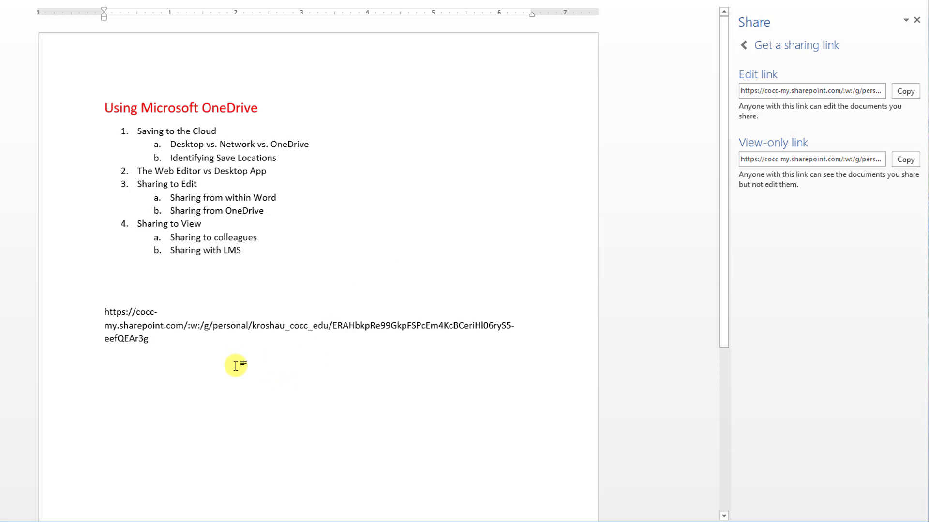
{"action": "key", "text": "space"}
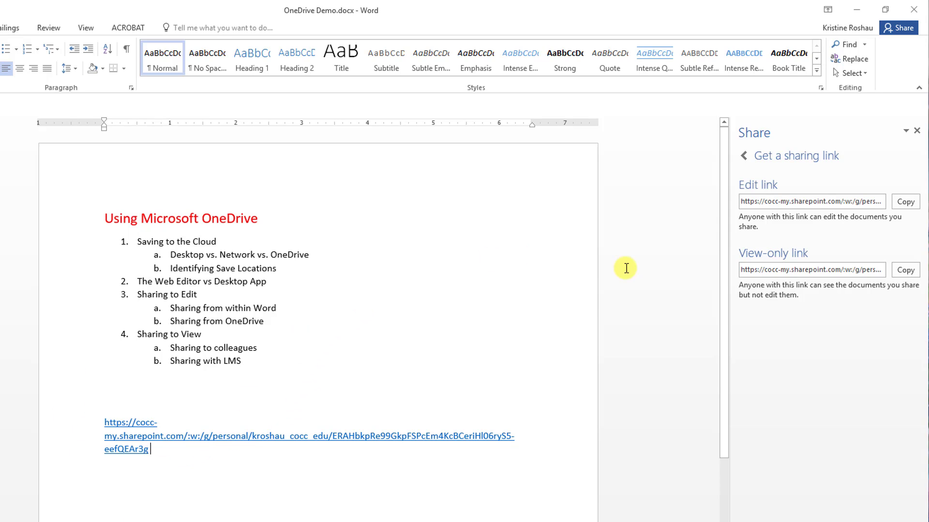
Close the OneDrive Demo document in the desktop app and return to its web version
{"action": "left_click", "coordinate": [914, 10]}
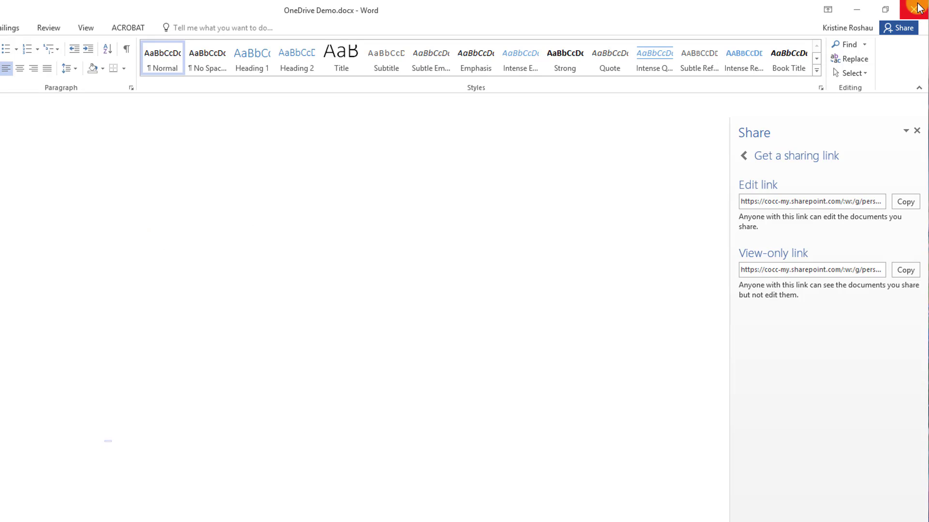
{"action": "left_click", "coordinate": [464, 286]}
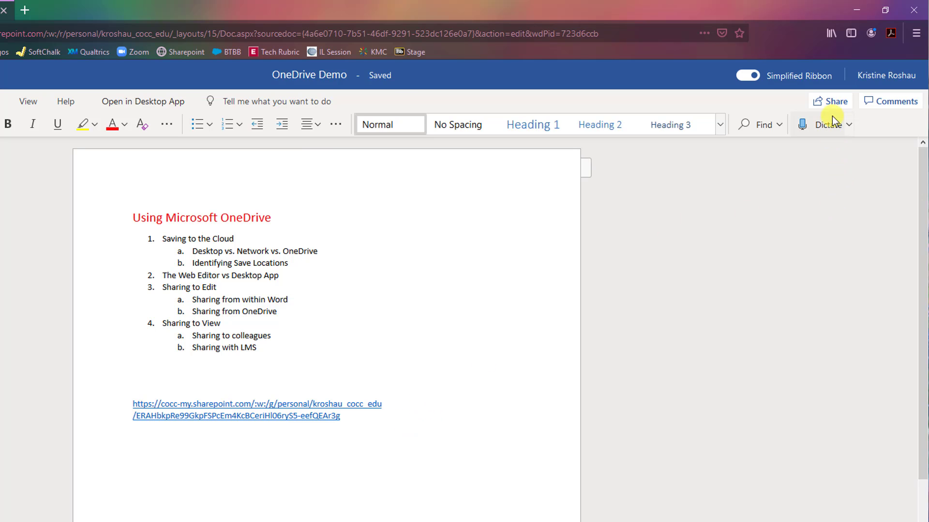
In the web document's sharing link settings, choose "Specific people" and turn off "Allow editing"
{"action": "left_click", "coordinate": [831, 103]}
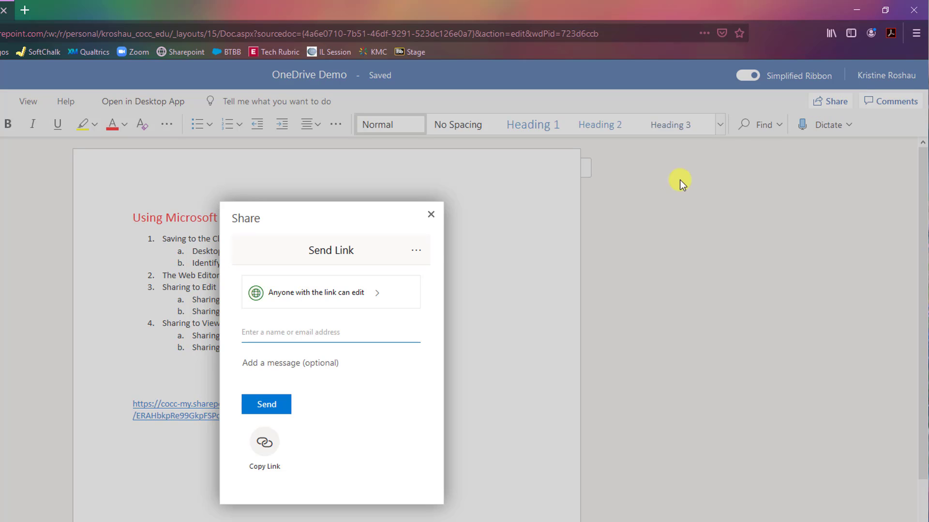
{"action": "left_click", "coordinate": [382, 300]}
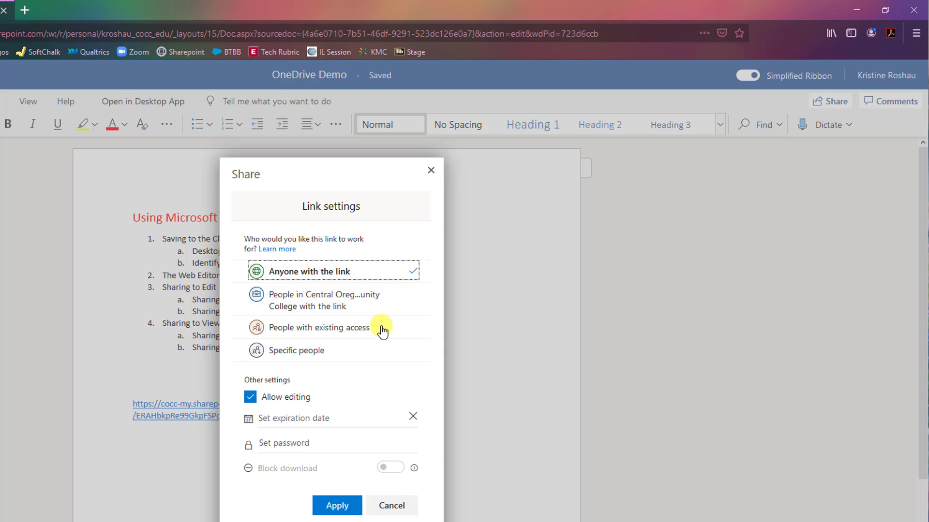
{"action": "left_click", "coordinate": [345, 356]}
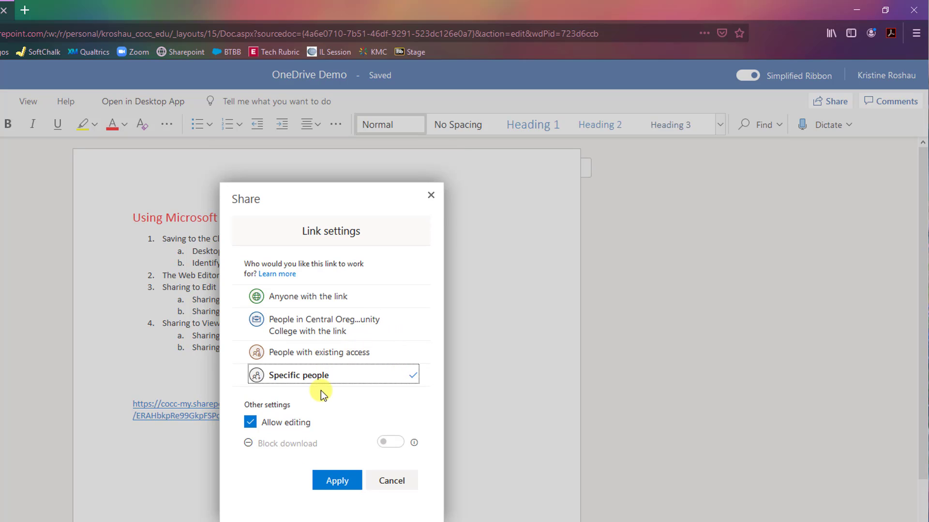
{"action": "left_click", "coordinate": [250, 423]}
{"action": "left_click", "coordinate": [250, 424]}
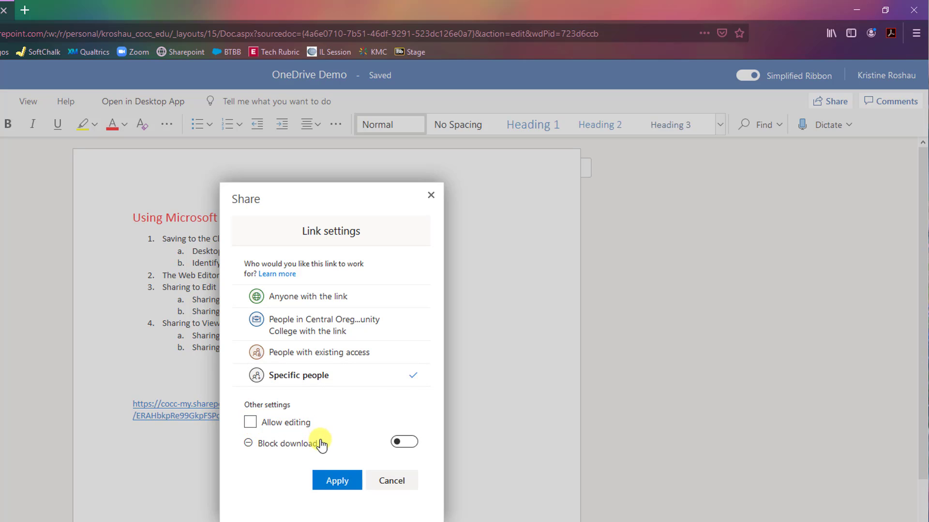
Switch the link to "Anyone with the link" and apply the settings with "Block download" left off
{"action": "left_click", "coordinate": [377, 298]}
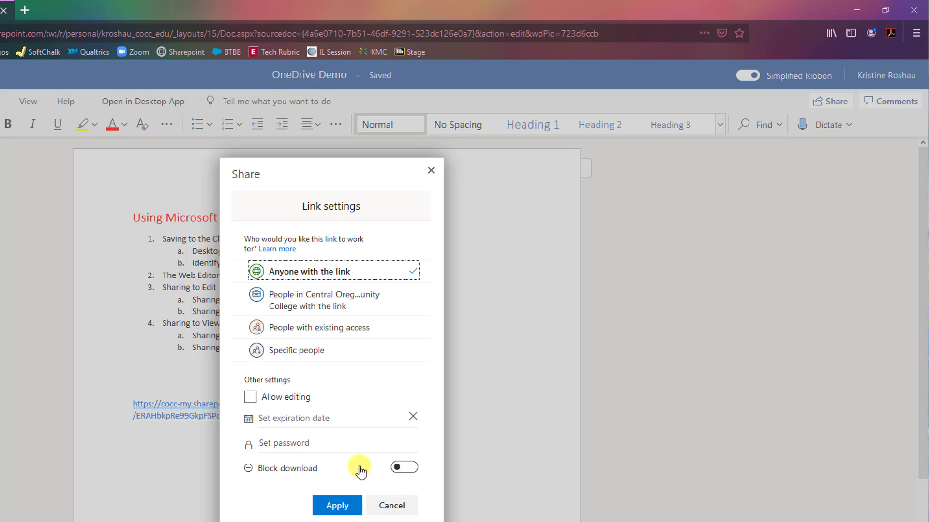
{"action": "left_click", "coordinate": [404, 468]}
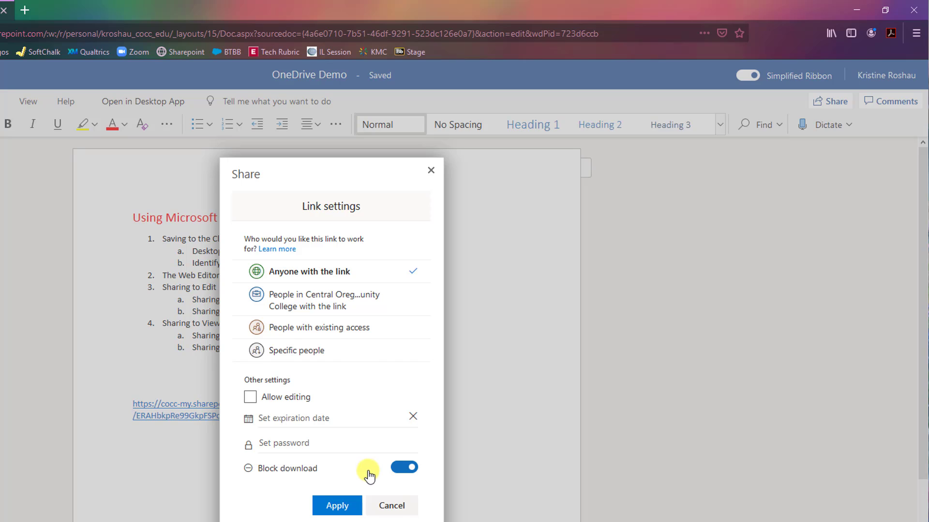
{"action": "left_click", "coordinate": [405, 469]}
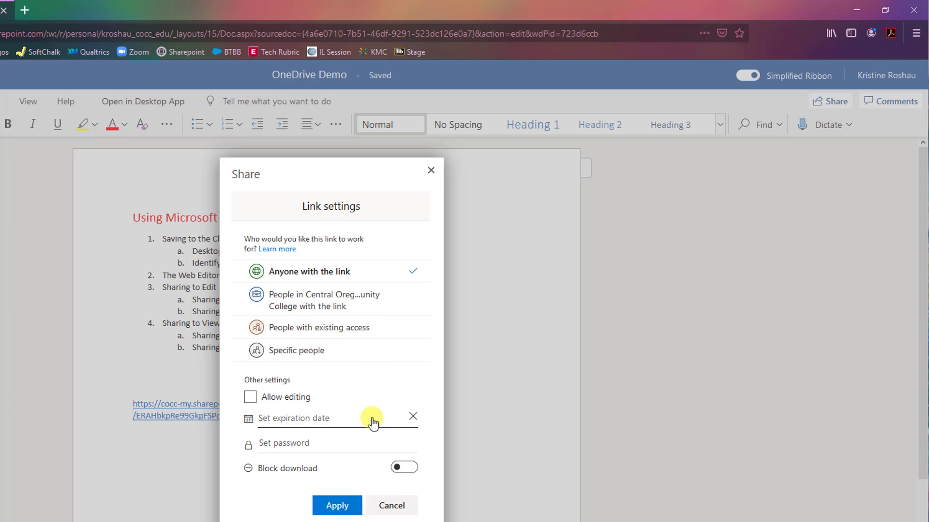
{"action": "left_click", "coordinate": [336, 505]}
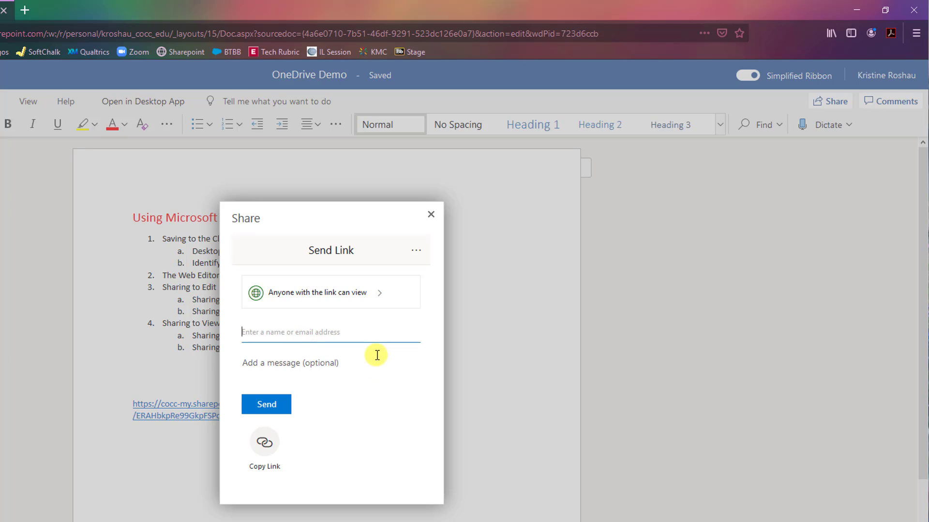
Generate the view link, copy it and close the sharing dialog
{"action": "left_click", "coordinate": [263, 445]}
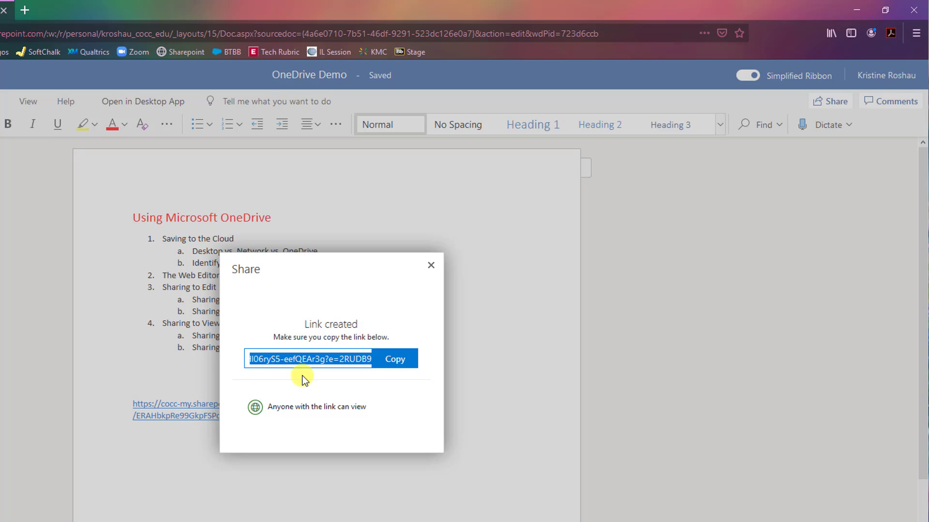
{"action": "left_click", "coordinate": [395, 365]}
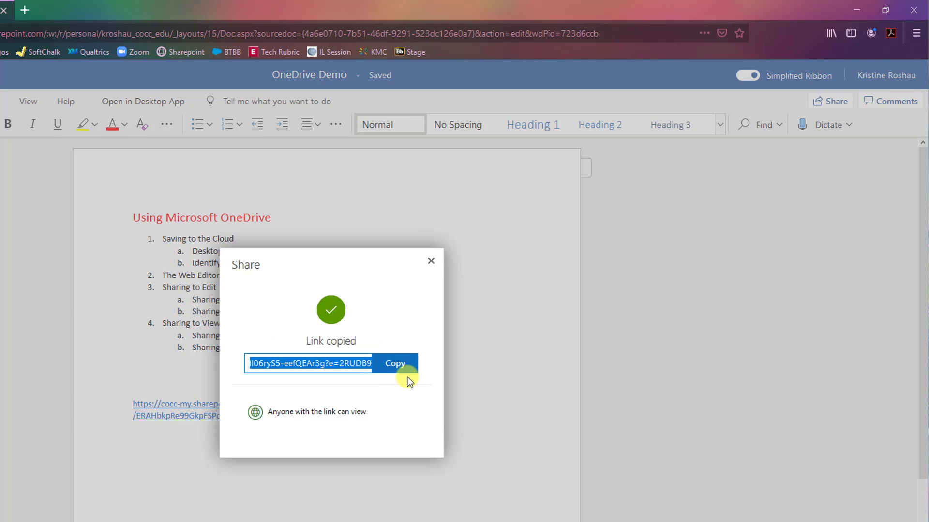
{"action": "left_click", "coordinate": [430, 261]}
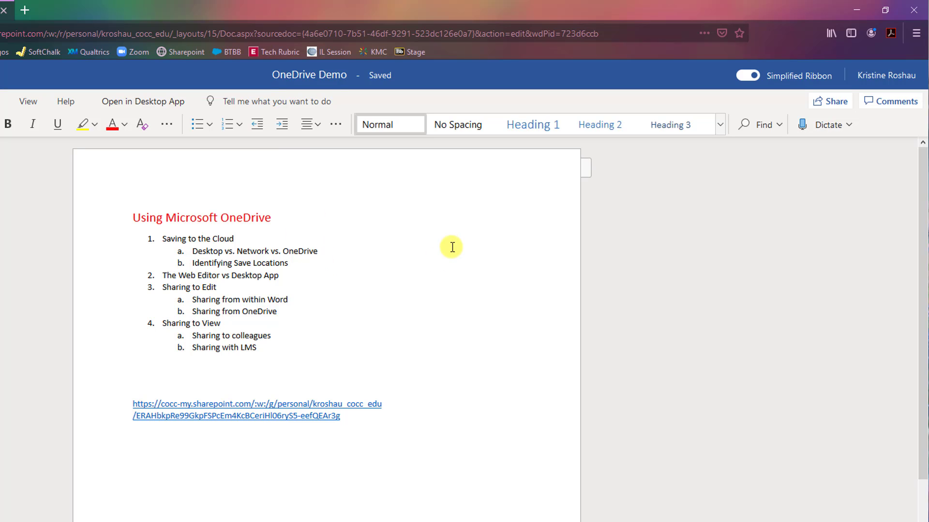
Open the Blackboard course's Units page in a new tab and copy the sharing link from the web document for it
{"action": "left_click", "coordinate": [23, 9]}
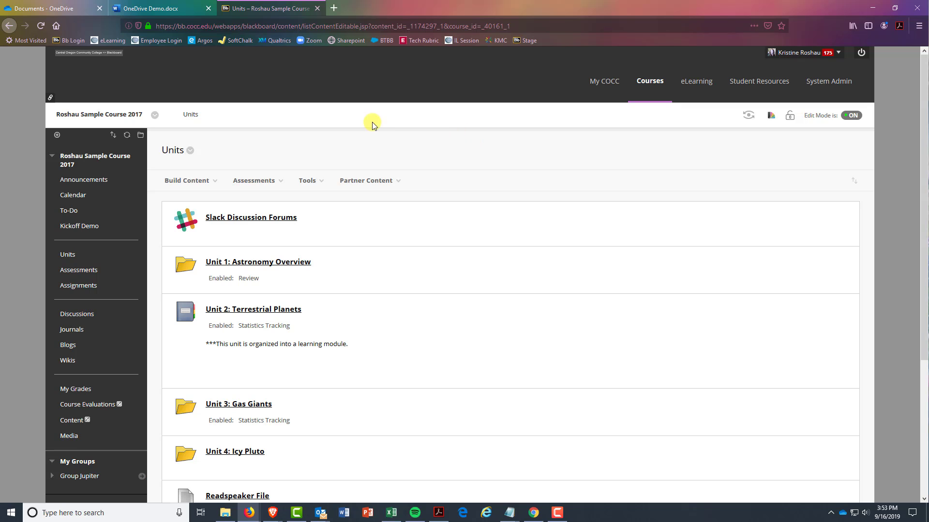
{"action": "left_click", "coordinate": [166, 6]}
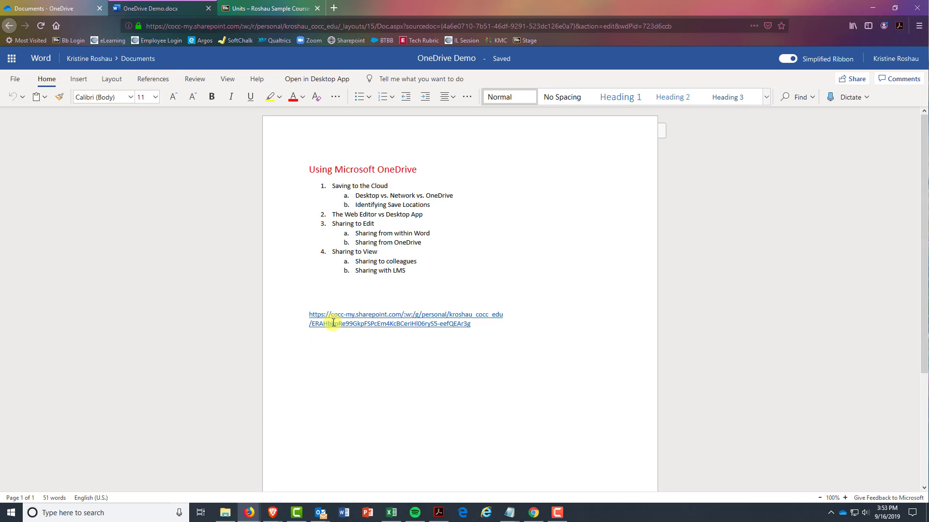
{"action": "left_click_drag", "start_coordinate": [492, 326], "coordinate": [283, 317]}
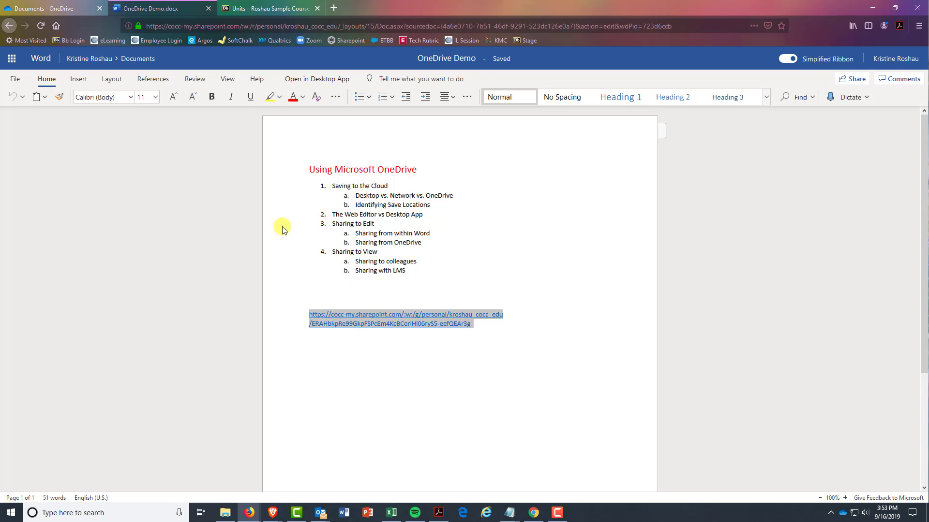
{"action": "left_click", "coordinate": [261, 8]}
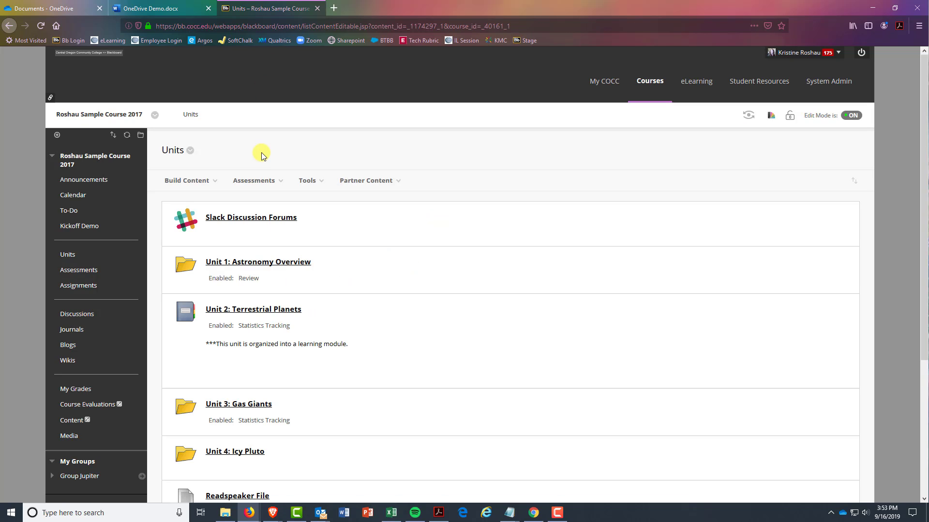
Create a web link on the Units page named "OneDrive Demo", using the copied sharing link as its URL without trailing spaces
{"action": "left_click", "coordinate": [205, 179]}
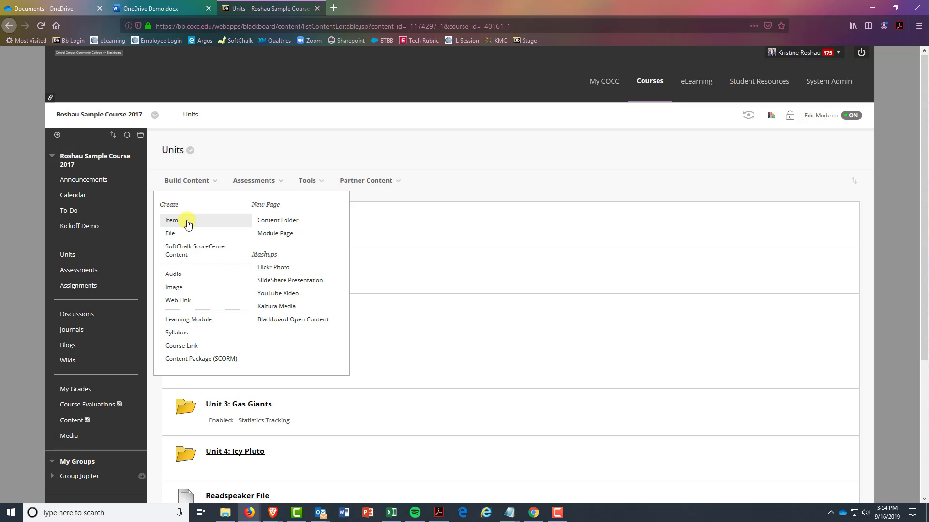
{"action": "left_click", "coordinate": [191, 302]}
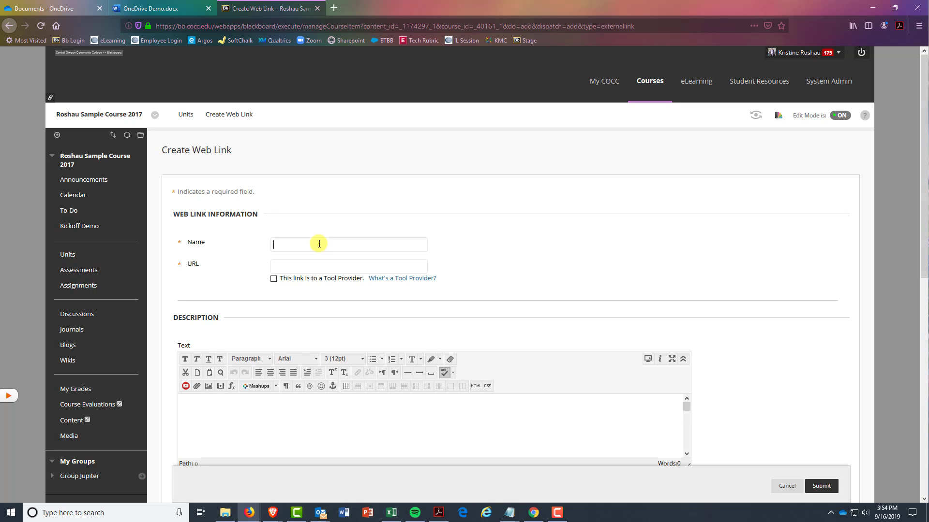
{"action": "type", "text": "OneDrive Demo"}
{"action": "left_click", "coordinate": [357, 267]}
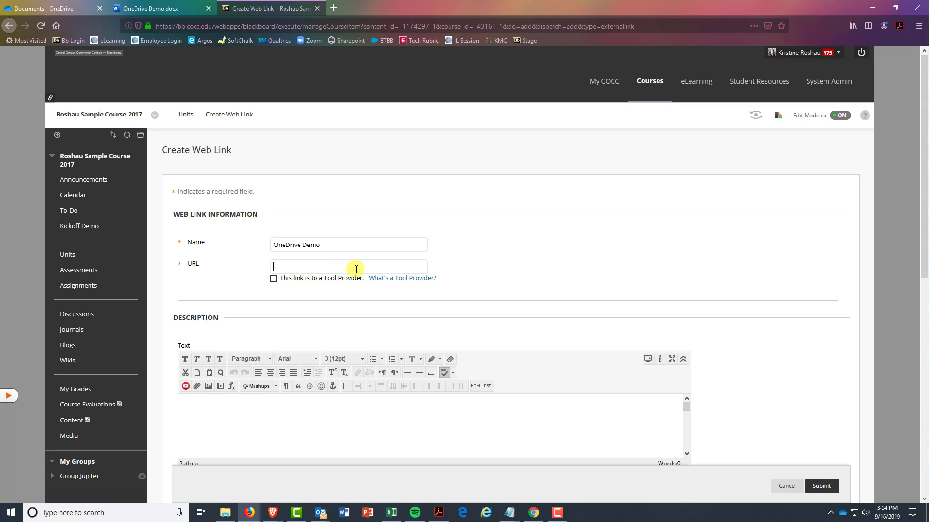
{"action": "key", "text": "ctrl+v"}
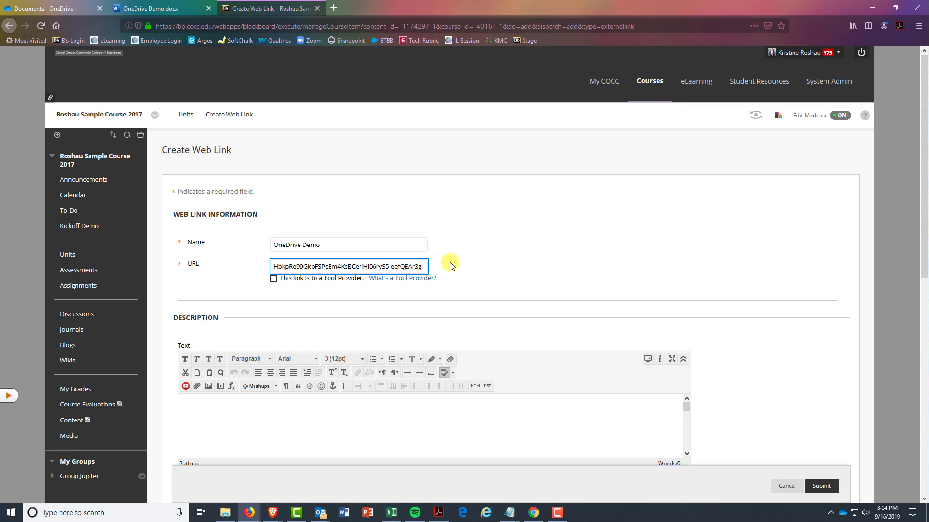
{"action": "key", "text": "BackSpace"}
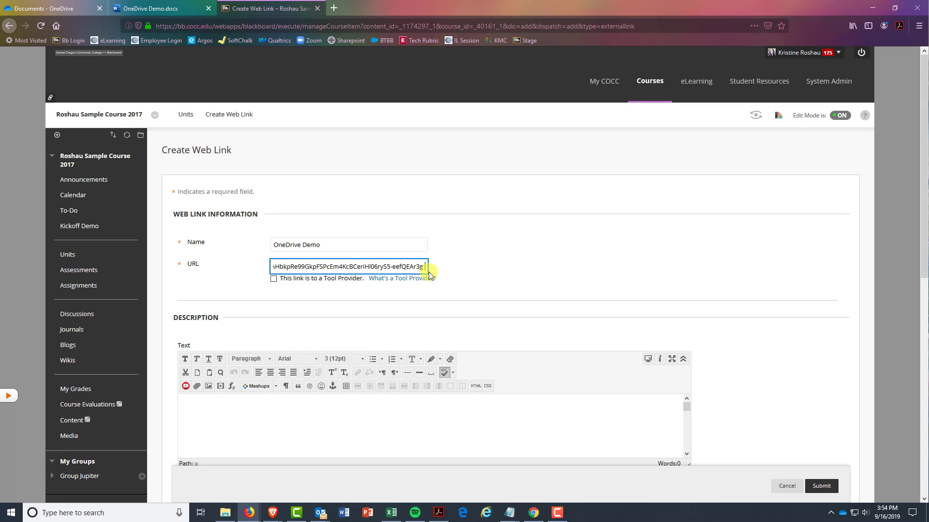
{"action": "key", "text": "BackSpace"}
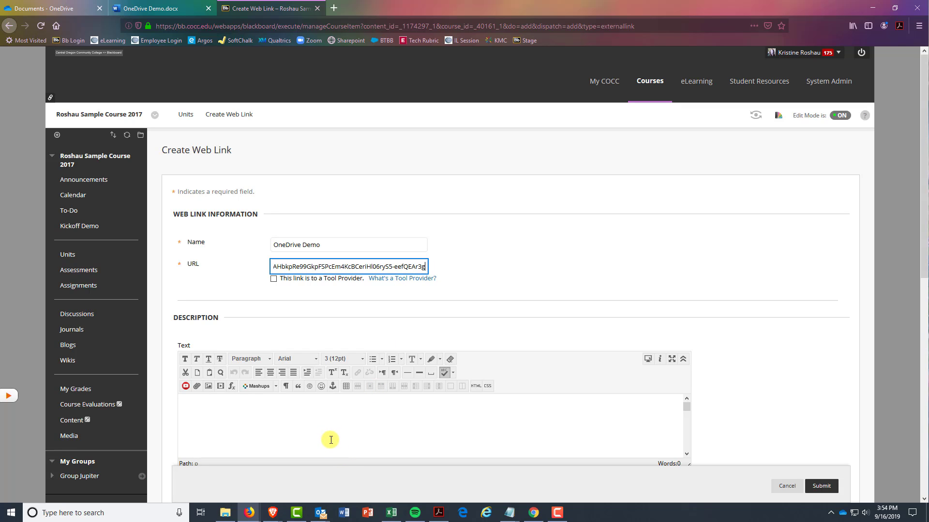
Add the description "Follow this link to view our document." to the web link and submit it
{"action": "scroll", "coordinate": [474, 431], "scroll_direction": "down", "scroll_amount": 2}
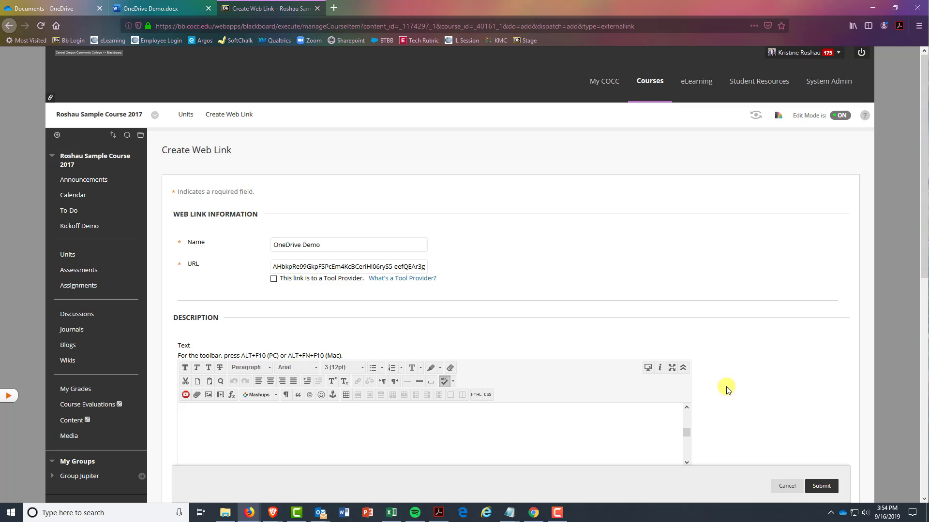
{"action": "scroll", "coordinate": [716, 392], "scroll_direction": "down", "scroll_amount": 1}
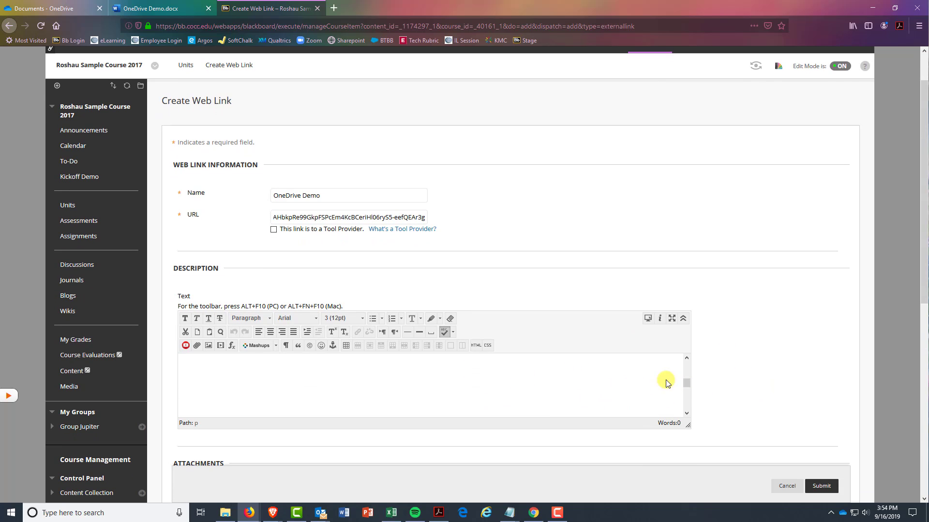
{"action": "left_click_drag", "start_coordinate": [689, 383], "coordinate": [690, 358]}
{"action": "type", "text": "Follow this link to view our"}
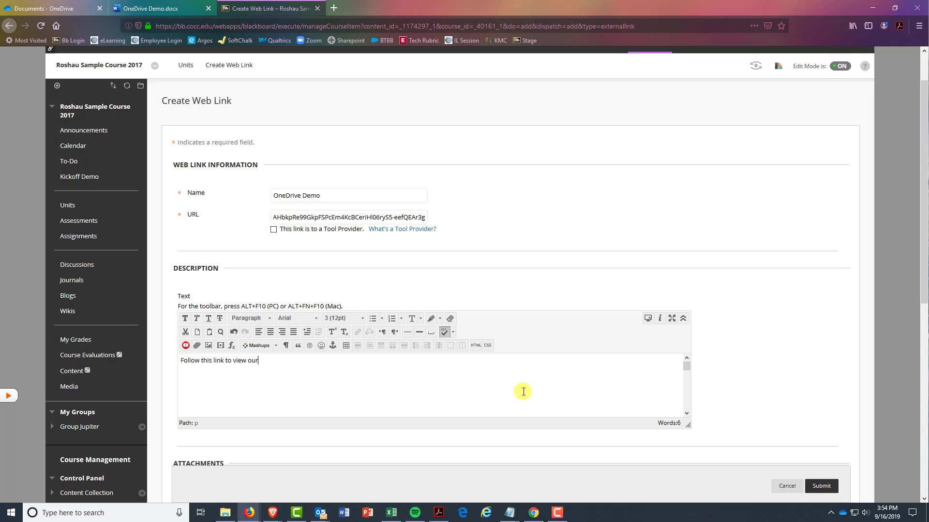
{"action": "type", "text": " document."}
{"action": "left_click_drag", "start_coordinate": [293, 362], "coordinate": [157, 366]}
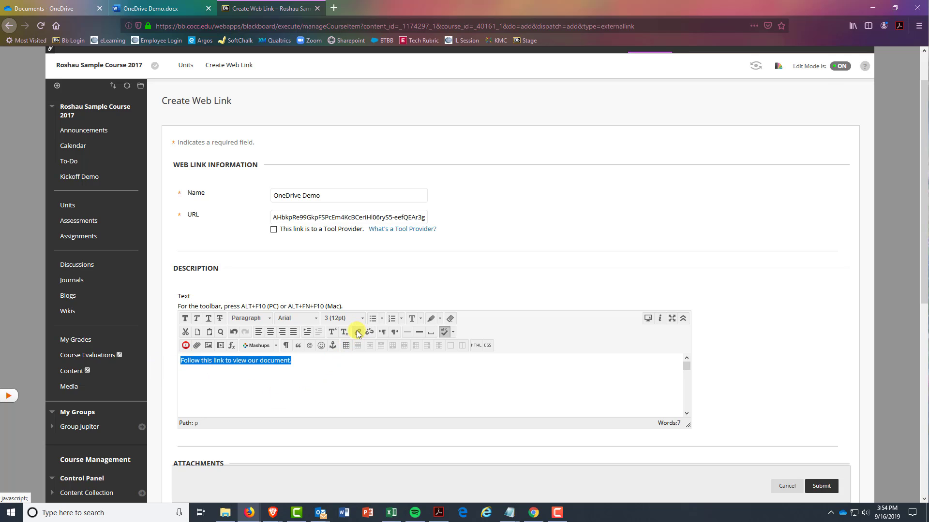
{"action": "left_click", "coordinate": [312, 365]}
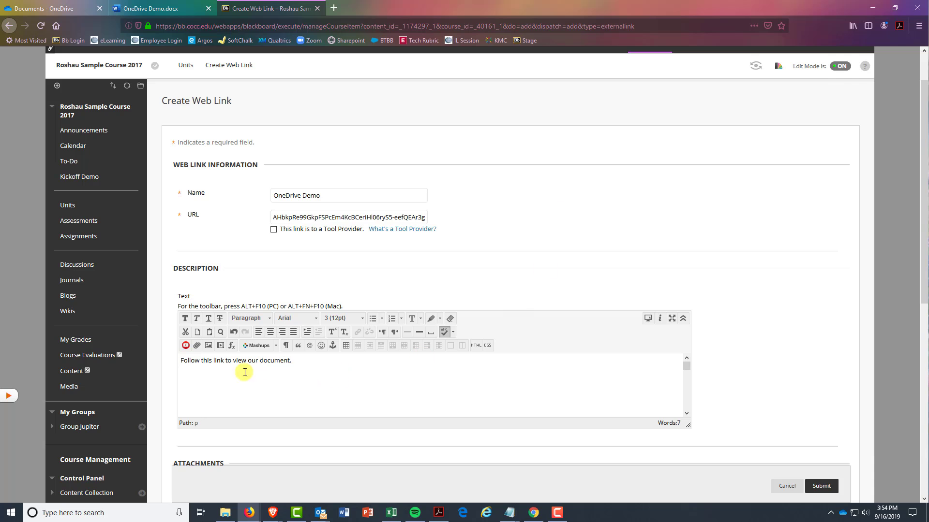
{"action": "scroll", "coordinate": [816, 345], "scroll_direction": "down", "scroll_amount": 5}
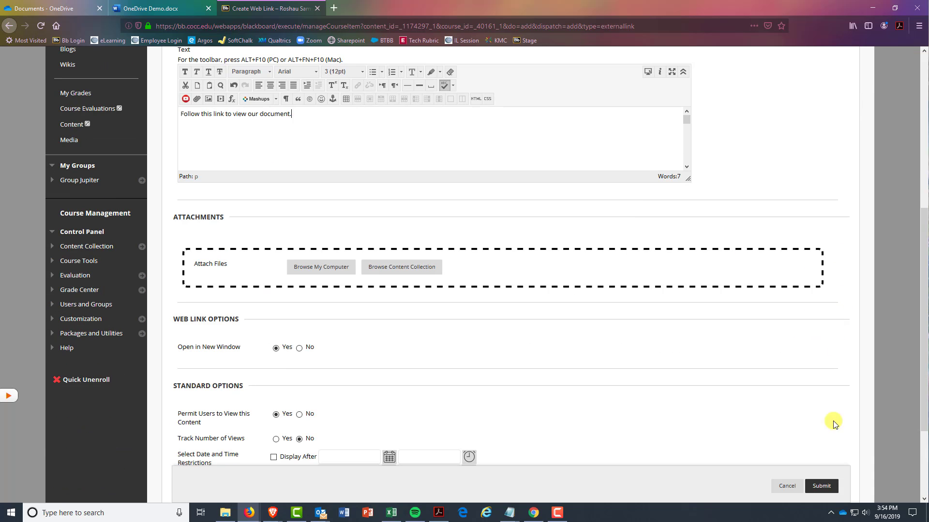
{"action": "left_click", "coordinate": [821, 486]}
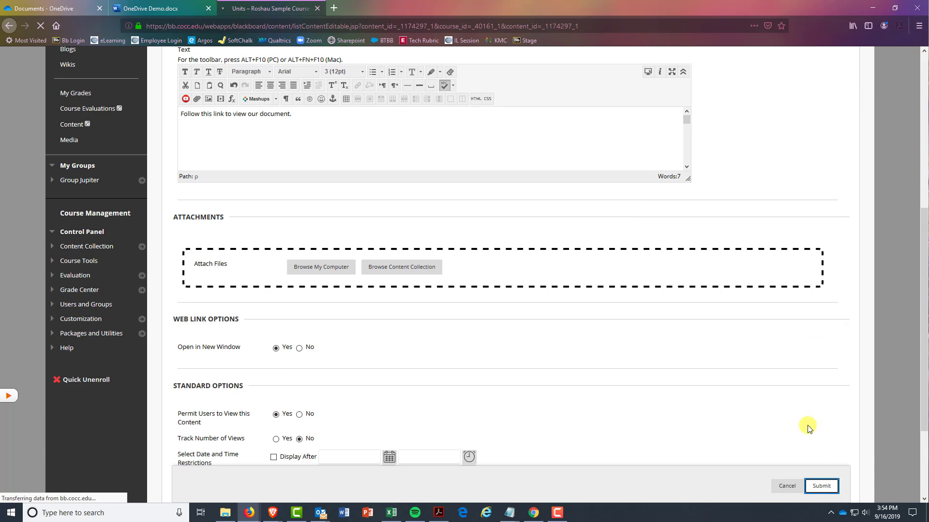
Open the new OneDrive Demo link from the Units page in a private window and look over the document
{"action": "left_click_drag", "start_coordinate": [922, 120], "coordinate": [906, 321]}
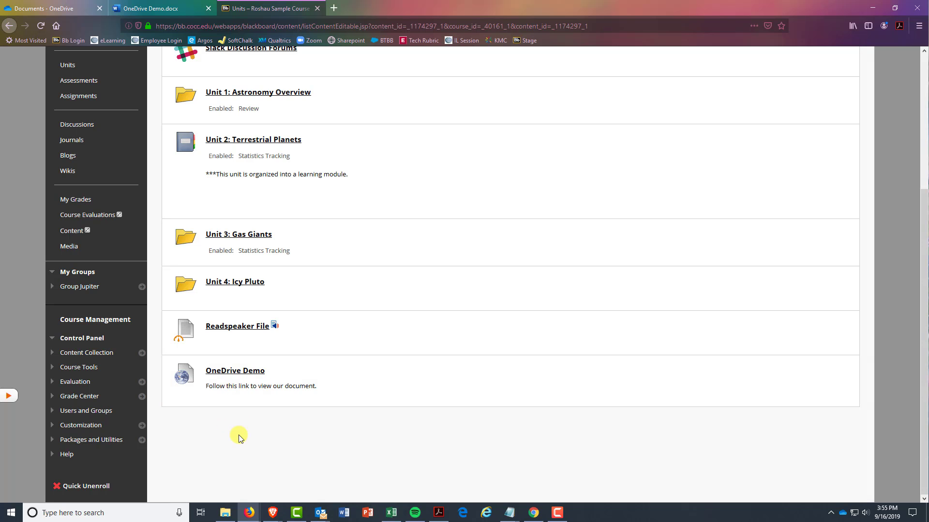
{"action": "right_click", "coordinate": [236, 374]}
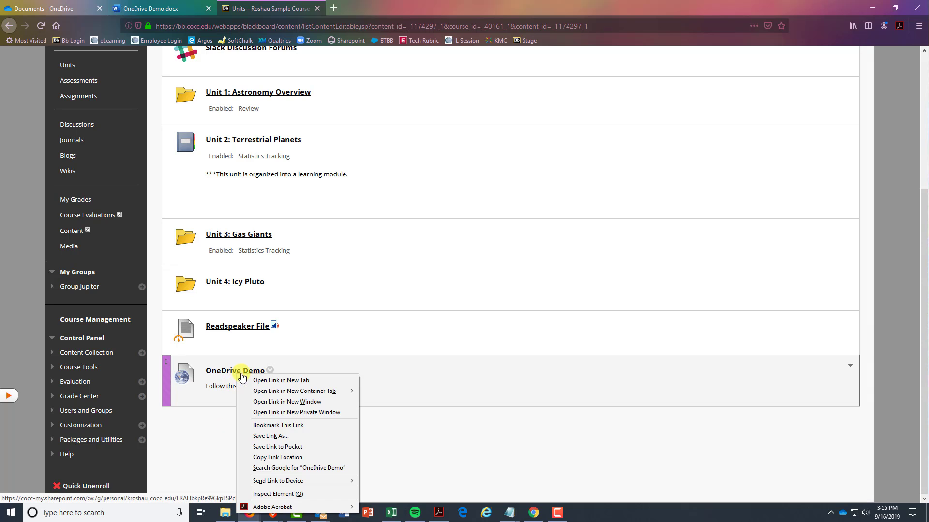
{"action": "mouse_move", "coordinate": [291, 396]}
{"action": "left_click", "coordinate": [315, 413]}
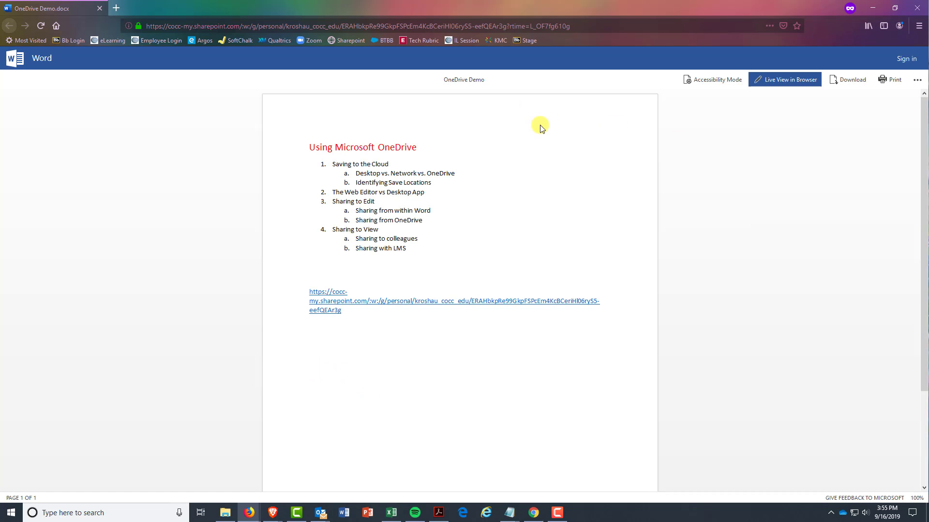
{"action": "scroll", "coordinate": [481, 247], "scroll_direction": "down", "scroll_amount": 3}
{"action": "scroll", "coordinate": [482, 247], "scroll_direction": "up", "scroll_amount": 3}
View the additional viewer options without choosing one, and switch the document to Live View in Browser to check its access status
{"action": "left_click", "coordinate": [919, 79]}
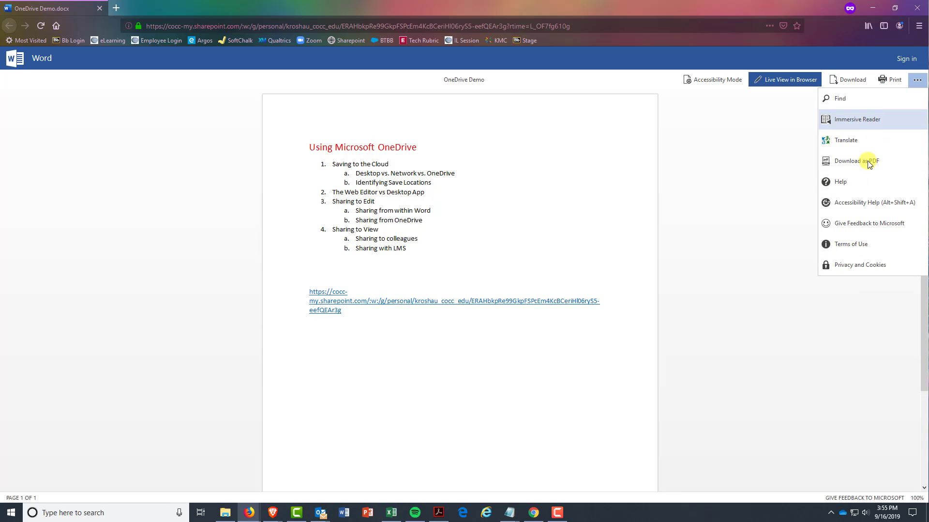
{"action": "left_click", "coordinate": [789, 280]}
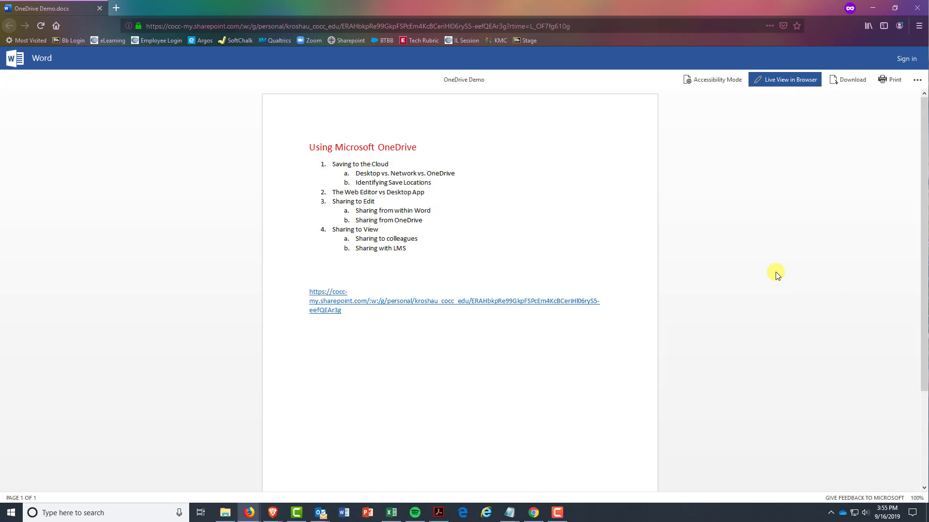
{"action": "left_click", "coordinate": [796, 81]}
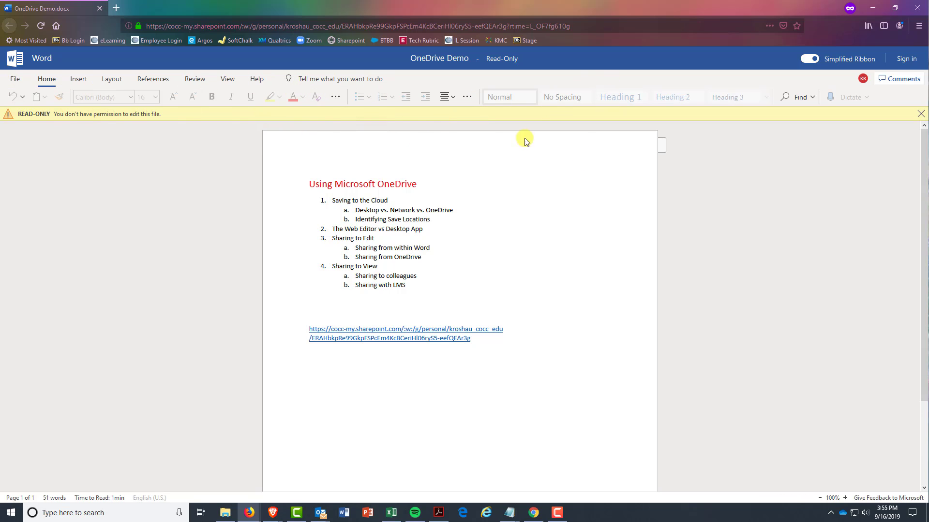
{"action": "mouse_move", "coordinate": [509, 58]}
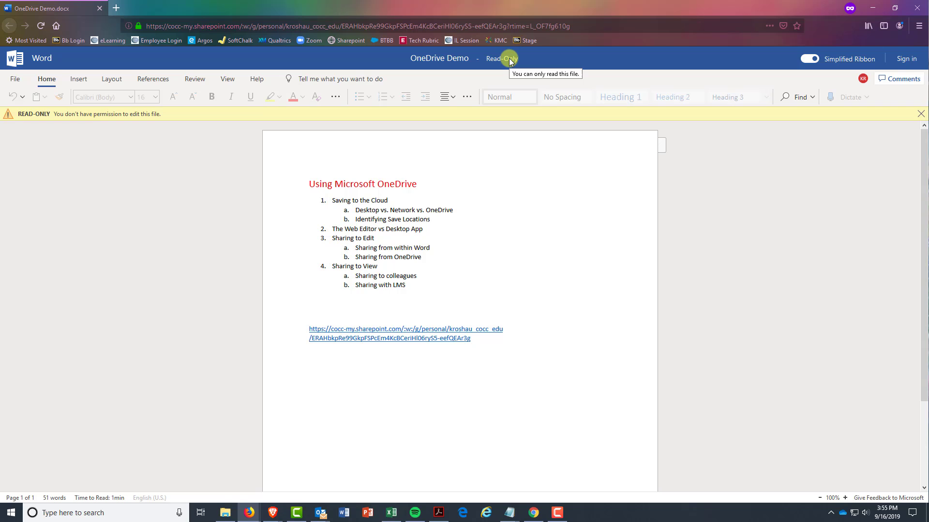
Add the line "SYLLABUS ADDITION" above the link in the editable OneDrive Demo document and return to its private-window view
{"action": "left_click", "coordinate": [875, 13]}
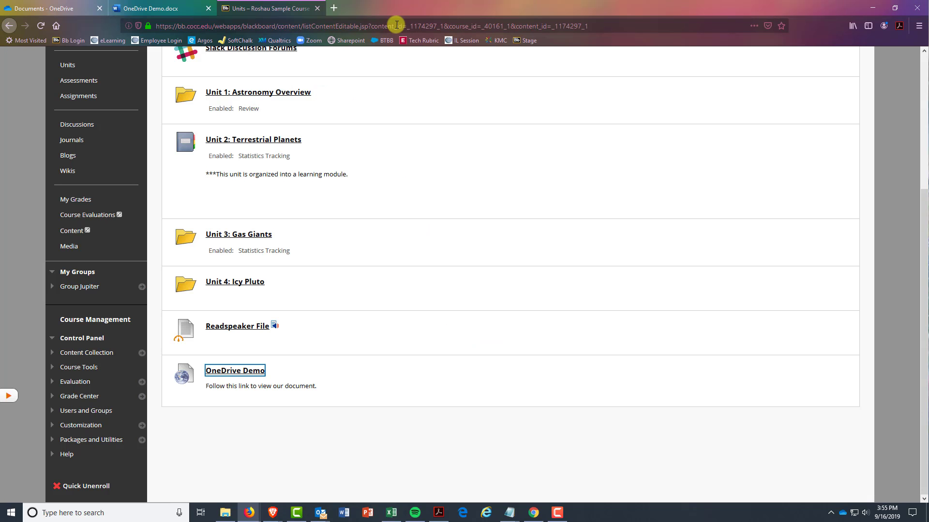
{"action": "left_click", "coordinate": [164, 9]}
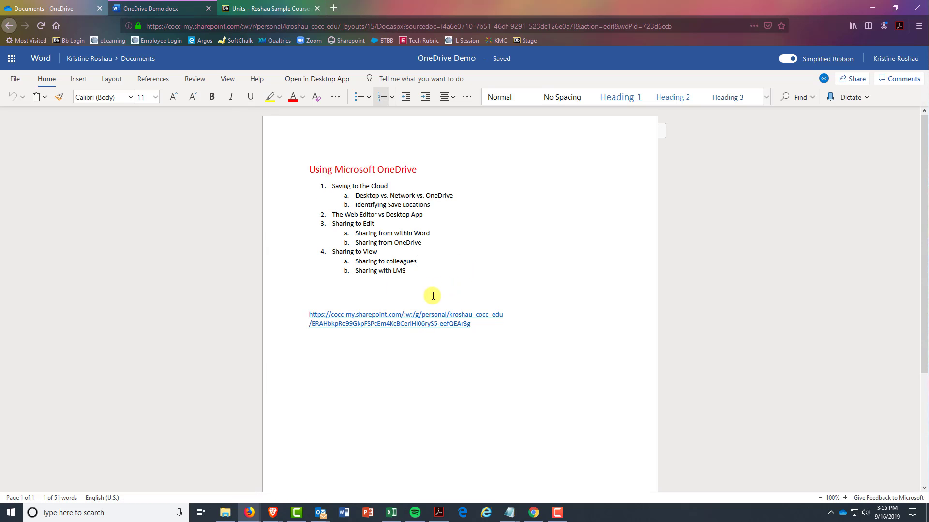
{"action": "left_click", "coordinate": [442, 285]}
{"action": "key", "text": "Return"}
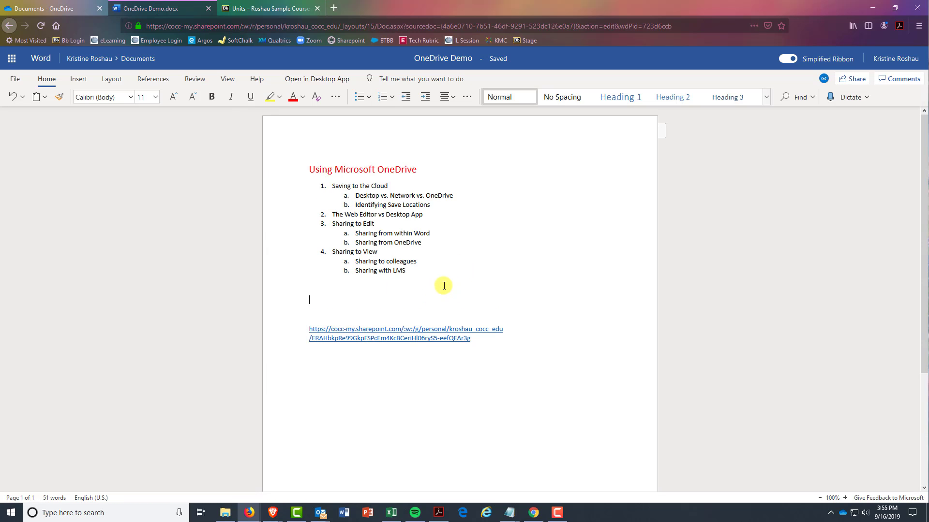
{"action": "type", "text": "SYLLAV"}
{"action": "type", "text": "US ADDITION"}
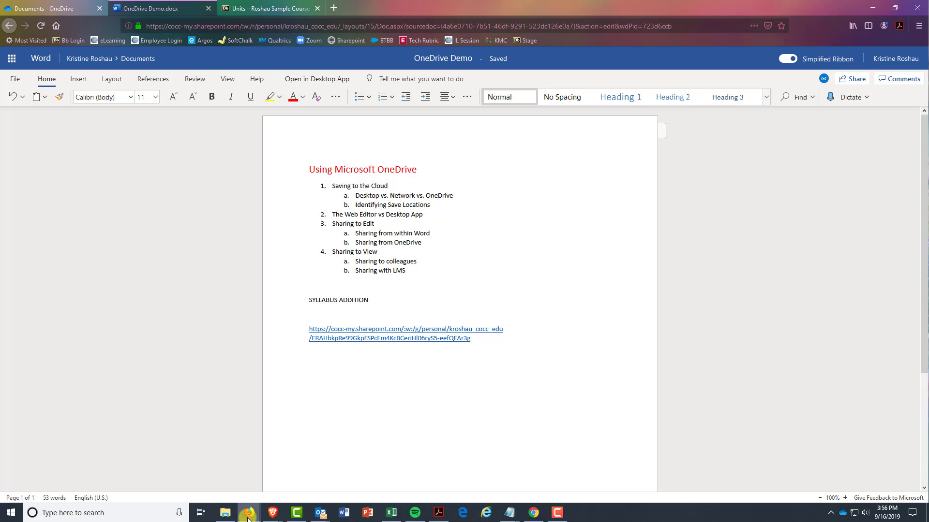
{"action": "mouse_move", "coordinate": [248, 516]}
{"action": "left_click", "coordinate": [353, 476]}
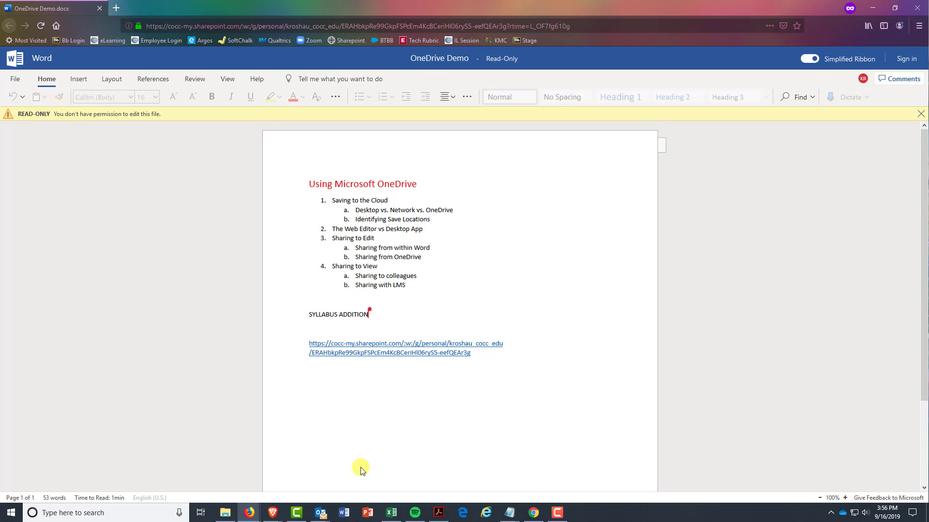